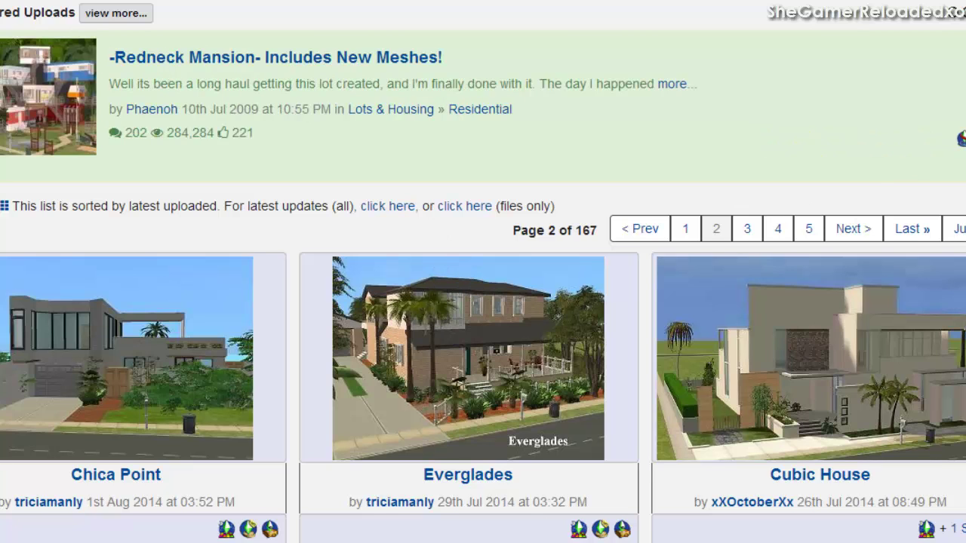
Step: Browse the houses on page 2 of the Residential lots and open the Love Cove download page
{"action": "scroll", "coordinate": [483, 272], "scroll_direction": "down", "scroll_amount": 5}
{"action": "scroll", "coordinate": [483, 272], "scroll_direction": "down", "scroll_amount": 3}
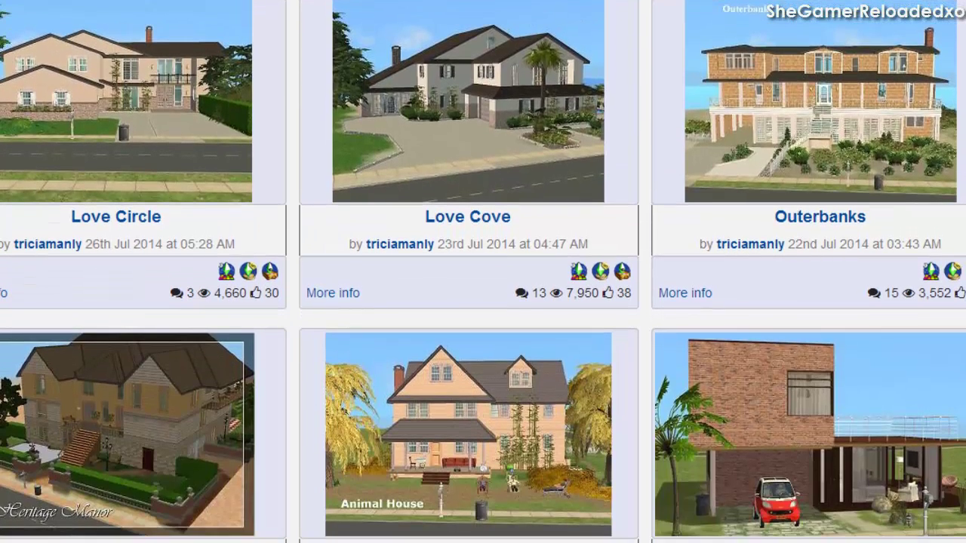
{"action": "scroll", "coordinate": [292, 232], "scroll_direction": "up", "scroll_amount": 1}
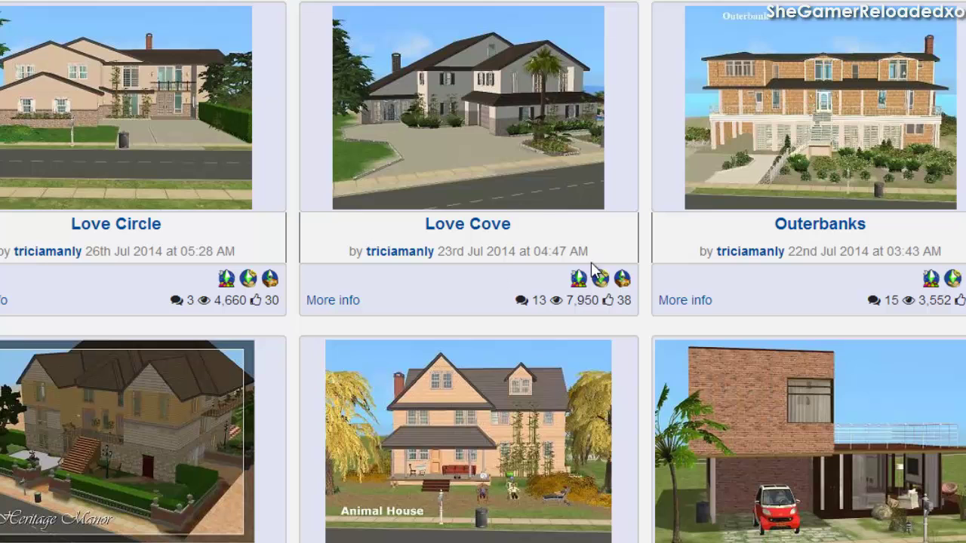
{"action": "scroll", "coordinate": [483, 272], "scroll_direction": "down", "scroll_amount": 2}
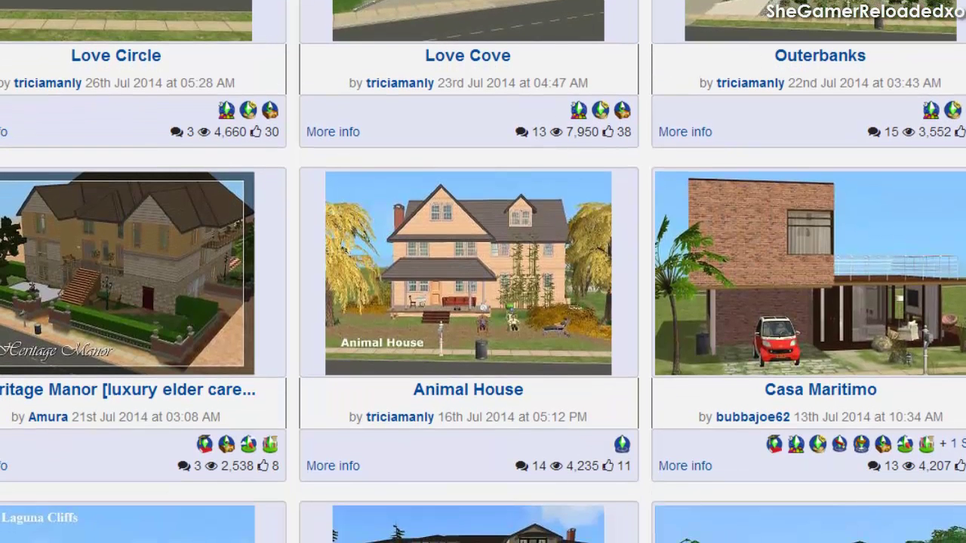
{"action": "scroll", "coordinate": [482, 272], "scroll_direction": "up", "scroll_amount": 4}
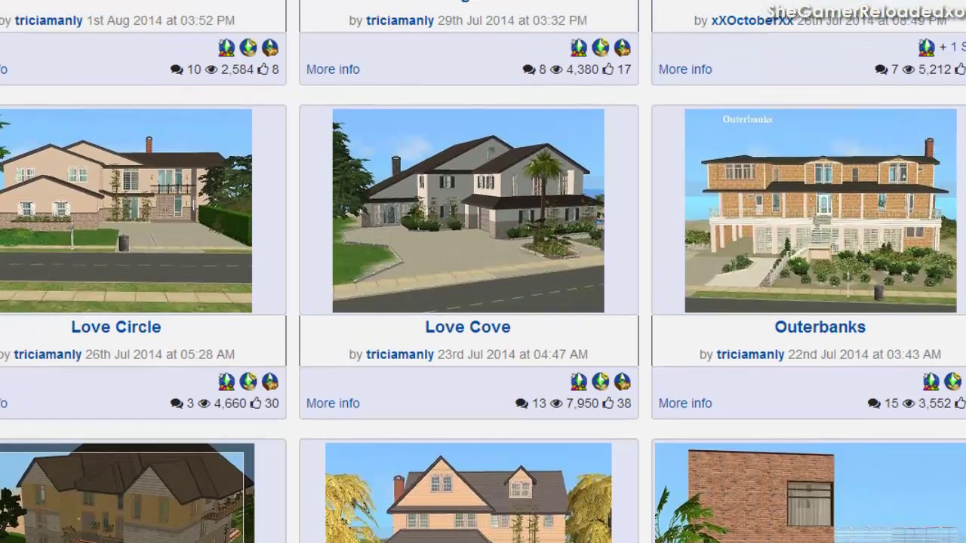
{"action": "scroll", "coordinate": [483, 272], "scroll_direction": "up", "scroll_amount": 1}
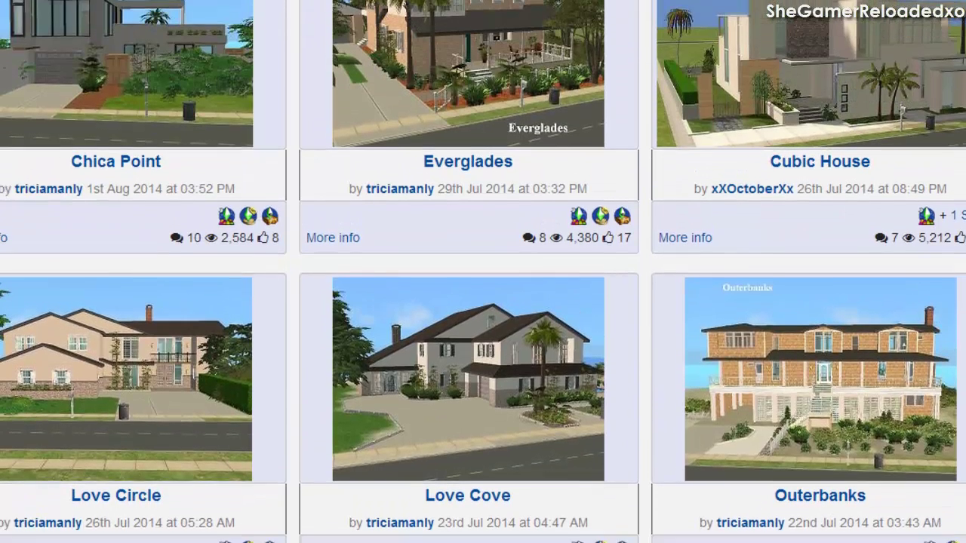
{"action": "scroll", "coordinate": [704, 209], "scroll_direction": "down", "scroll_amount": 1}
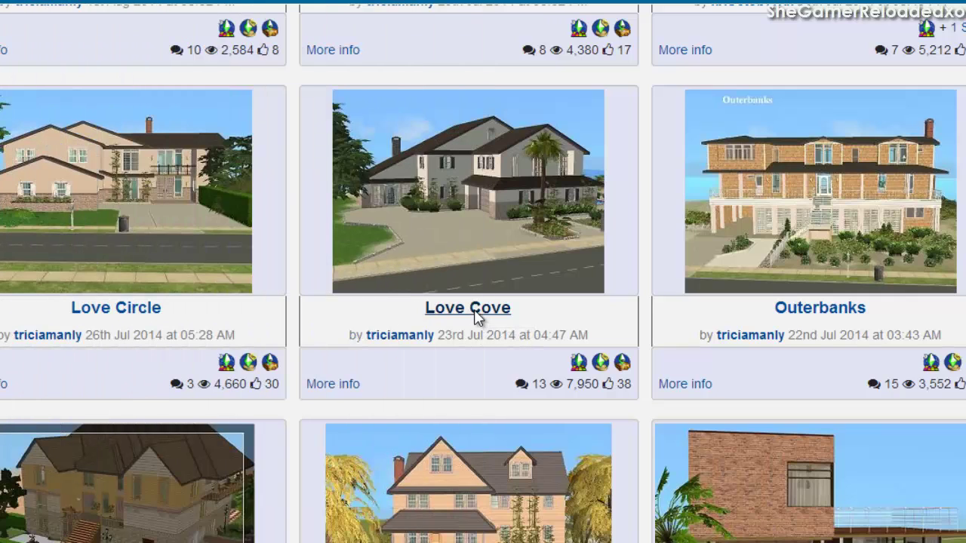
{"action": "left_click", "coordinate": [452, 309]}
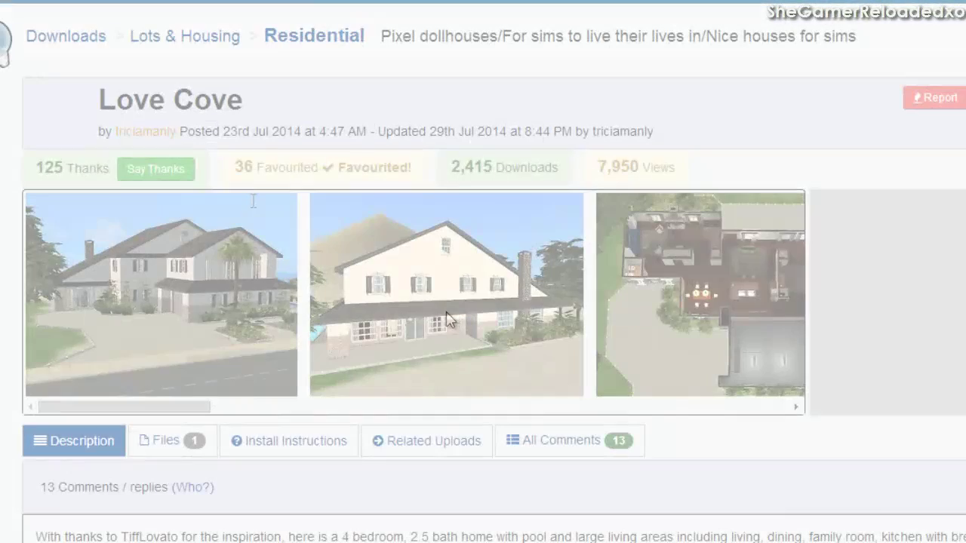
Step: View the enlarged Love Cove screenshots of the exterior, floor plans and interior rooms, and close the image viewer
{"action": "scroll", "coordinate": [189, 136], "scroll_direction": "down", "scroll_amount": 1}
{"action": "scroll", "coordinate": [237, 151], "scroll_direction": "up", "scroll_amount": 2}
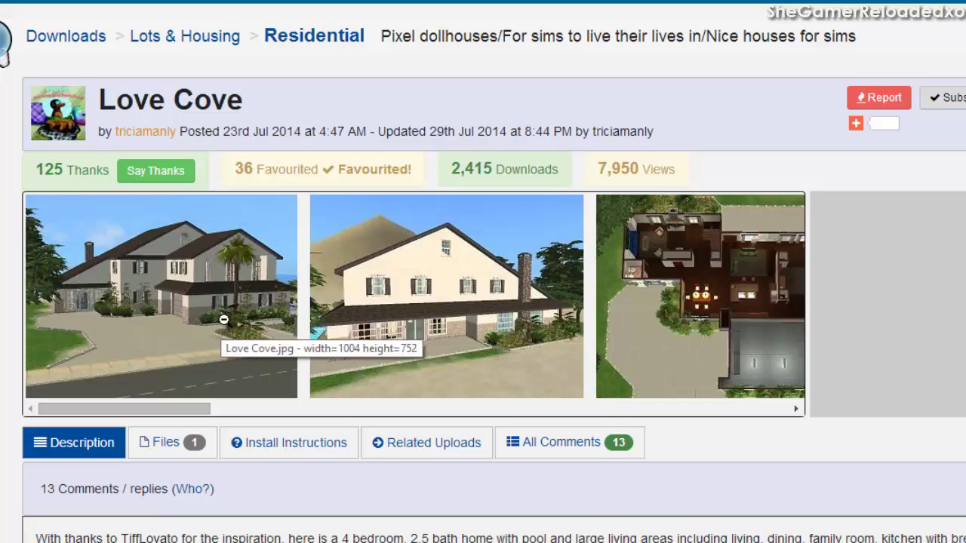
{"action": "left_click", "coordinate": [252, 310]}
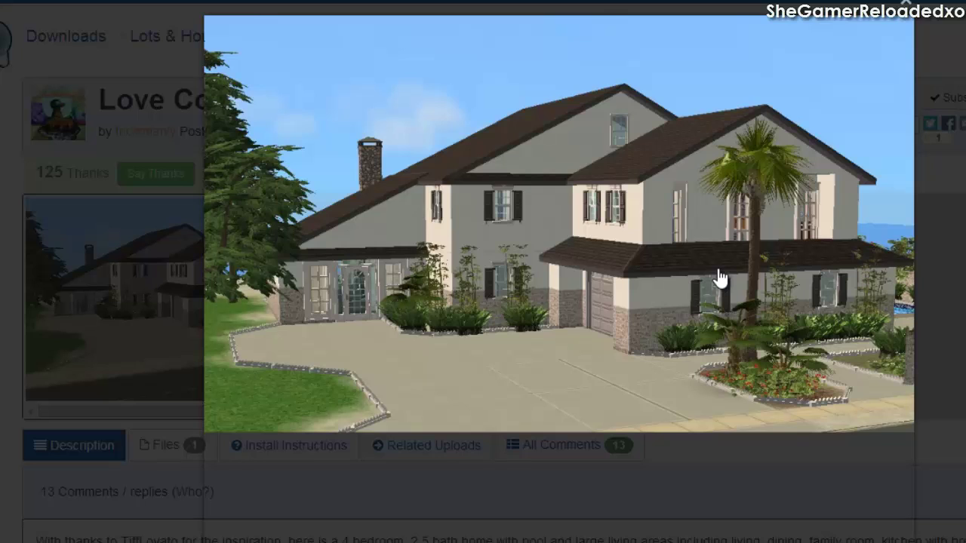
{"action": "left_click", "coordinate": [654, 292]}
{"action": "left_click", "coordinate": [648, 298]}
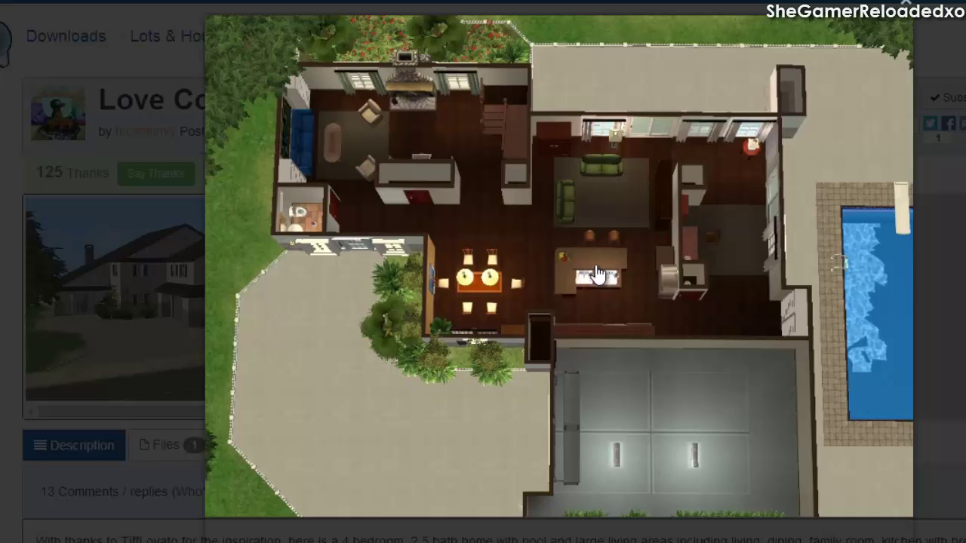
{"action": "left_click", "coordinate": [590, 272]}
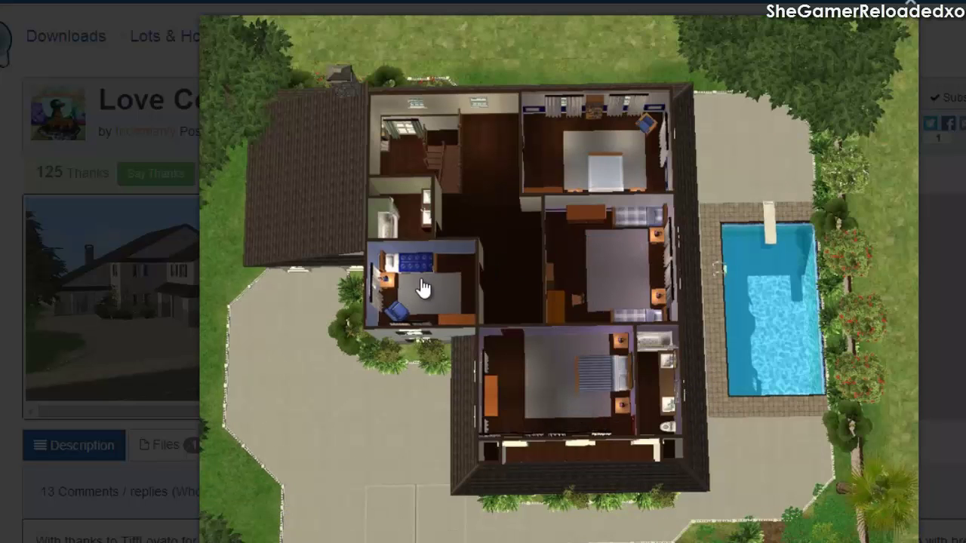
{"action": "left_click", "coordinate": [521, 366]}
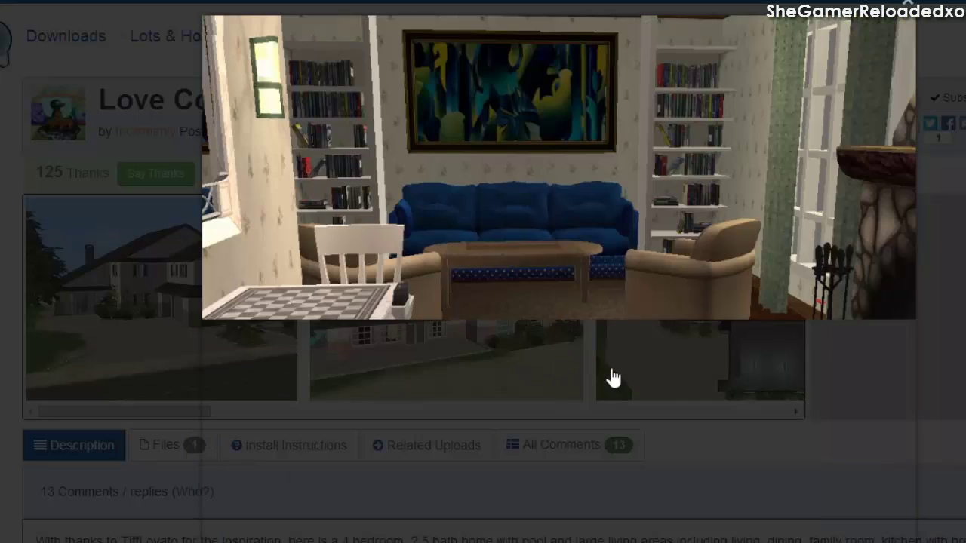
{"action": "left_click", "coordinate": [749, 283]}
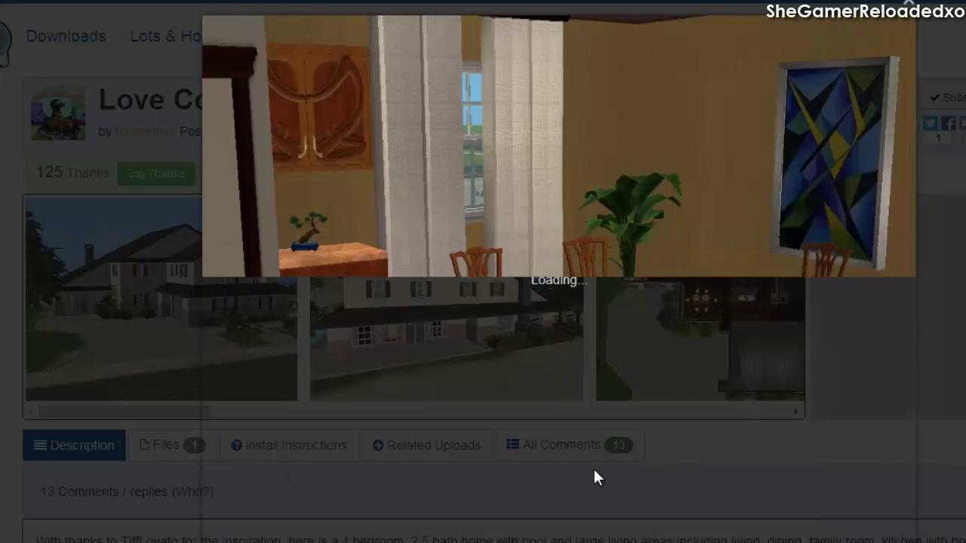
{"action": "left_click", "coordinate": [632, 457]}
Step: Read the Love Cove description and lot details, and look through the bedroom pictures further along the thumbnail strip
{"action": "scroll", "coordinate": [529, 449], "scroll_direction": "down", "scroll_amount": 2}
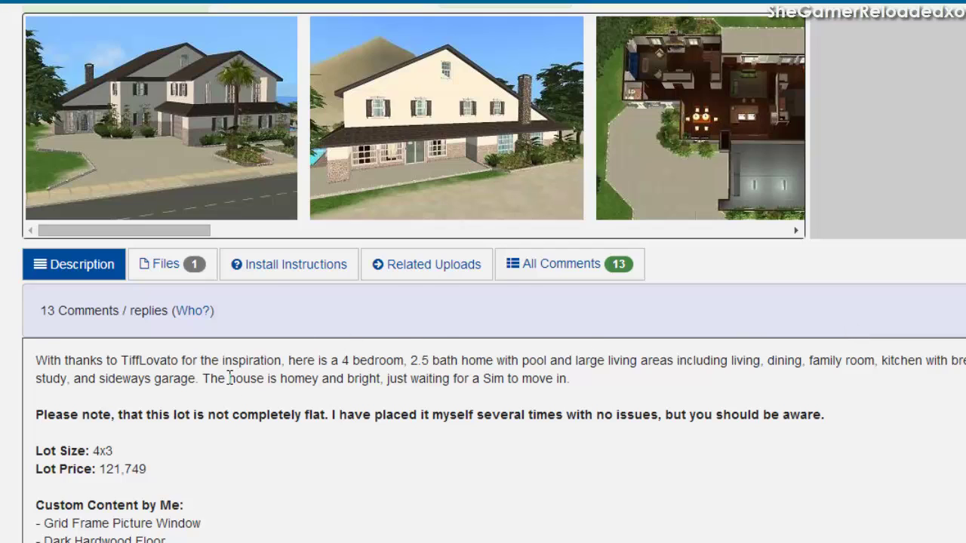
{"action": "scroll", "coordinate": [230, 373], "scroll_direction": "down", "scroll_amount": 2}
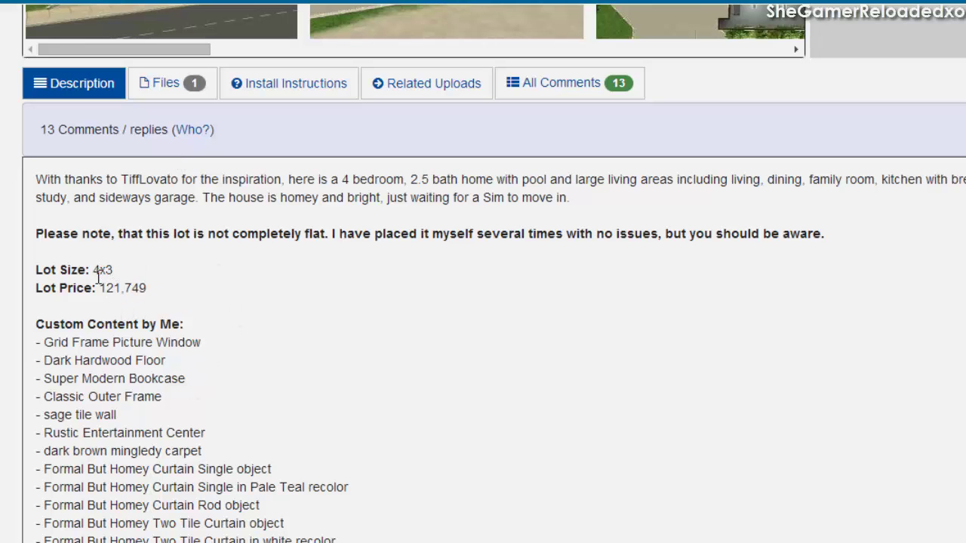
{"action": "scroll", "coordinate": [198, 285], "scroll_direction": "up", "scroll_amount": 3}
{"action": "scroll", "coordinate": [799, 325], "scroll_direction": "down", "scroll_amount": 1}
{"action": "left_click_drag", "start_coordinate": [197, 231], "coordinate": [755, 228]}
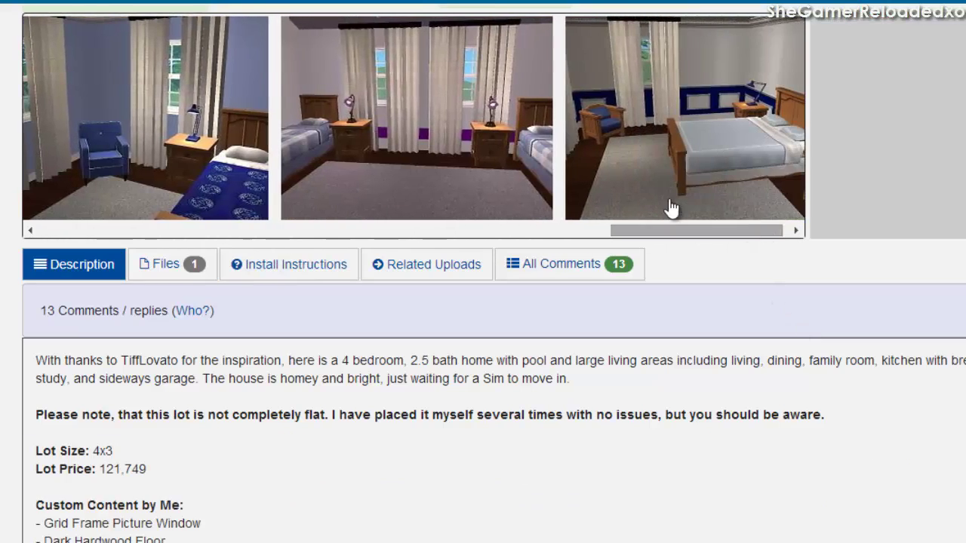
{"action": "scroll", "coordinate": [706, 216], "scroll_direction": "up", "scroll_amount": 1}
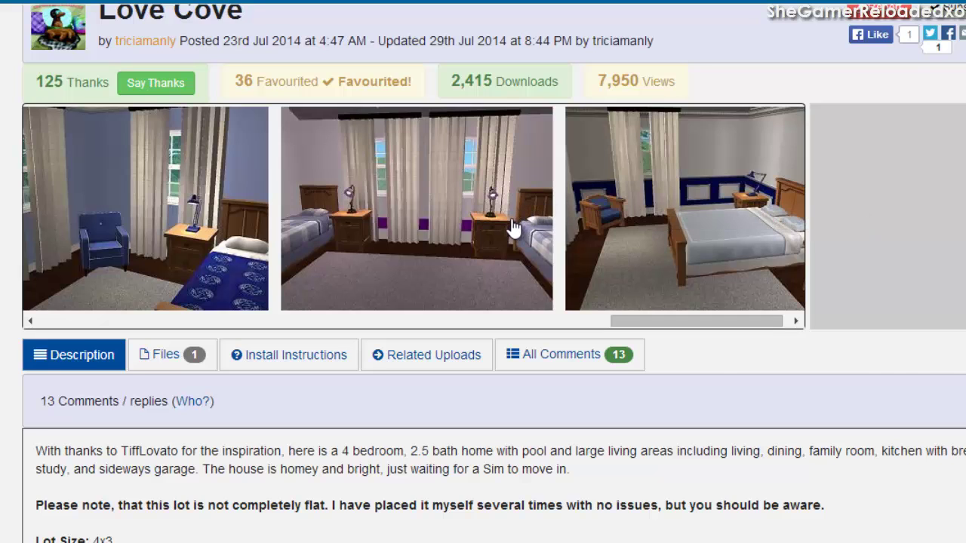
Step: Read through the custom content lists and additional credits in the Love Cove description
{"action": "scroll", "coordinate": [509, 234], "scroll_direction": "down", "scroll_amount": 1}
{"action": "scroll", "coordinate": [507, 235], "scroll_direction": "down", "scroll_amount": 5}
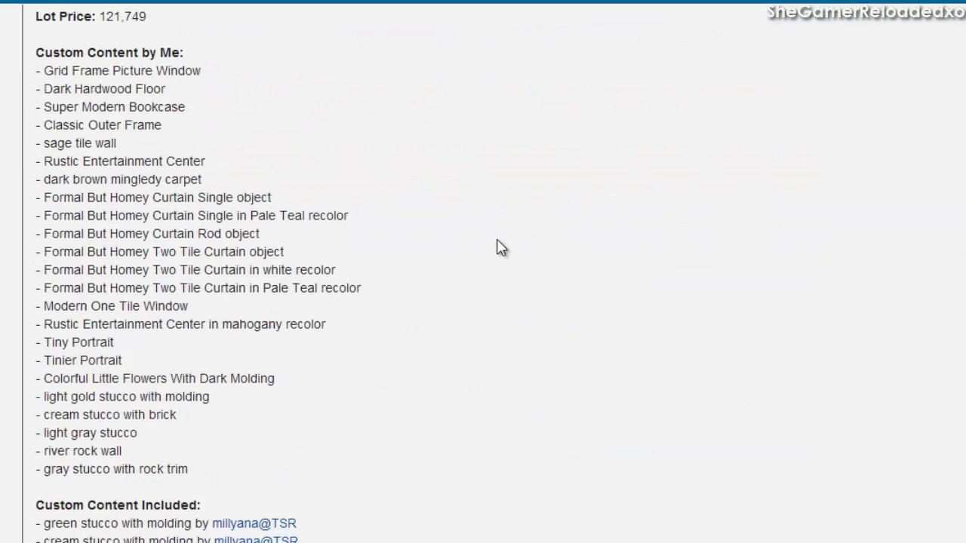
{"action": "scroll", "coordinate": [501, 248], "scroll_direction": "up", "scroll_amount": 1}
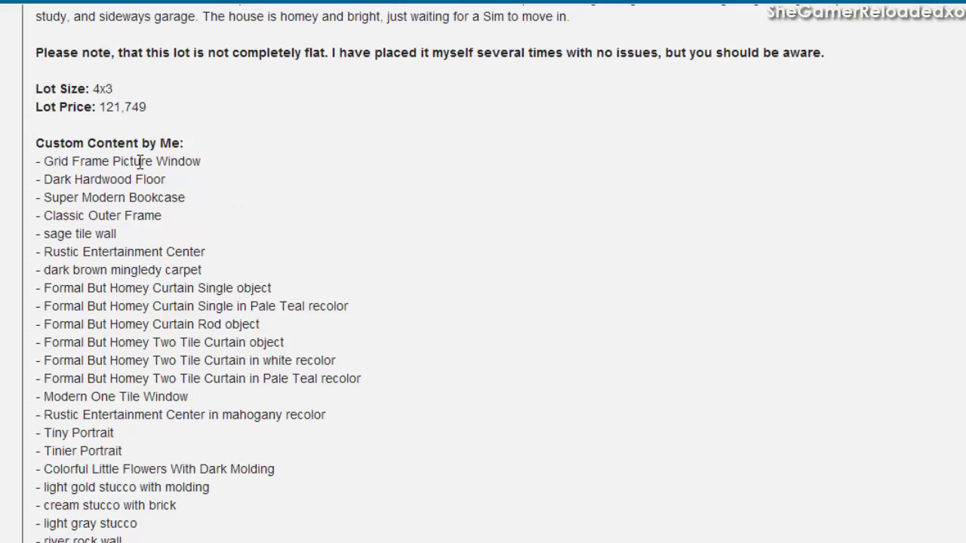
{"action": "scroll", "coordinate": [140, 160], "scroll_direction": "down", "scroll_amount": 1}
{"action": "scroll", "coordinate": [210, 392], "scroll_direction": "up", "scroll_amount": 1}
{"action": "scroll", "coordinate": [167, 257], "scroll_direction": "down", "scroll_amount": 1}
{"action": "scroll", "coordinate": [166, 259], "scroll_direction": "down", "scroll_amount": 1}
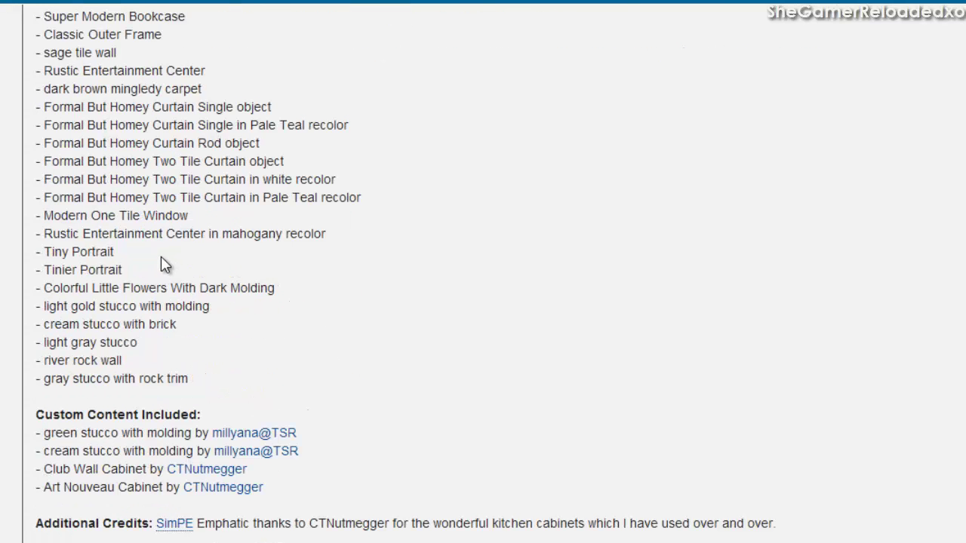
{"action": "scroll", "coordinate": [164, 263], "scroll_direction": "down", "scroll_amount": 1}
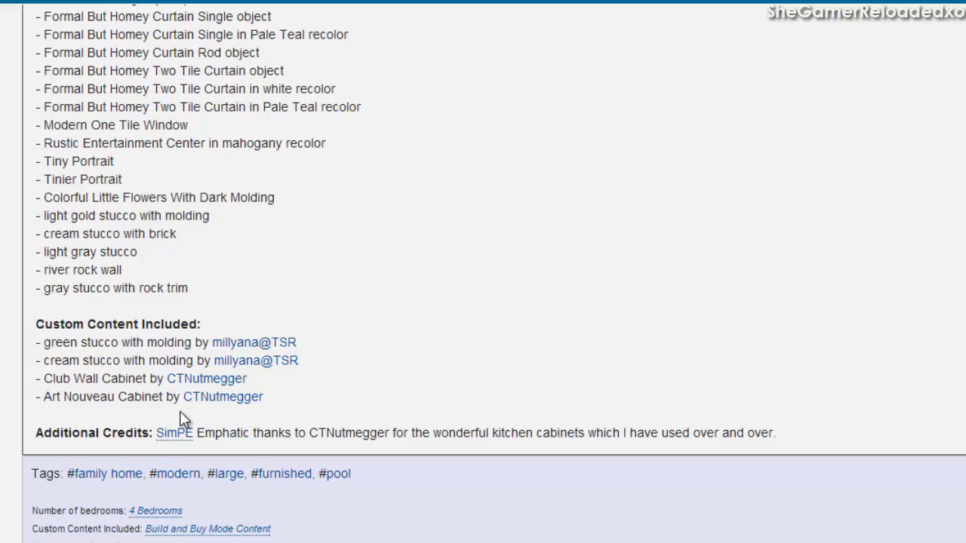
Step: Display Love Cove's downloadable files and check which expansion or stuff packs the lot requires
{"action": "scroll", "coordinate": [187, 411], "scroll_direction": "up", "scroll_amount": 10}
{"action": "scroll", "coordinate": [192, 407], "scroll_direction": "down", "scroll_amount": 2}
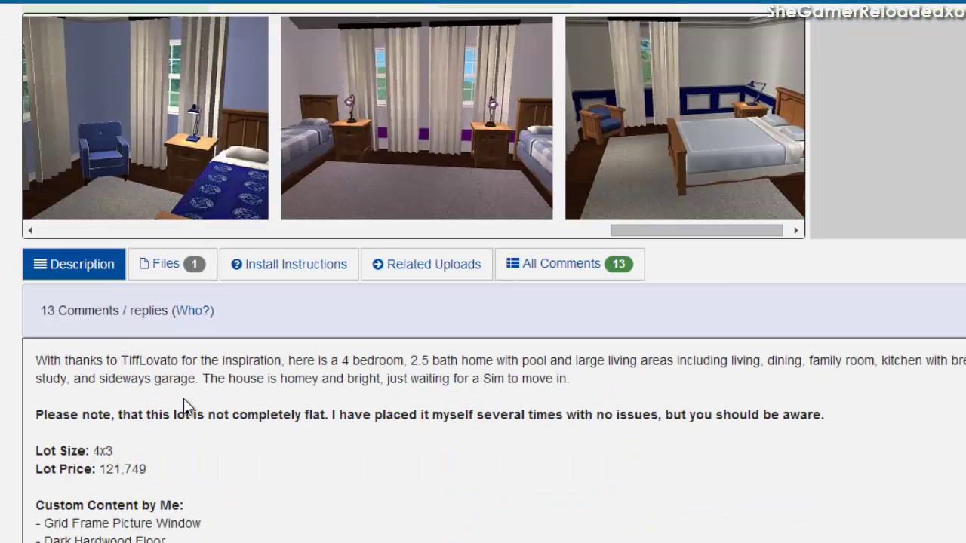
{"action": "left_click", "coordinate": [181, 272]}
{"action": "scroll", "coordinate": [151, 273], "scroll_direction": "down", "scroll_amount": 1}
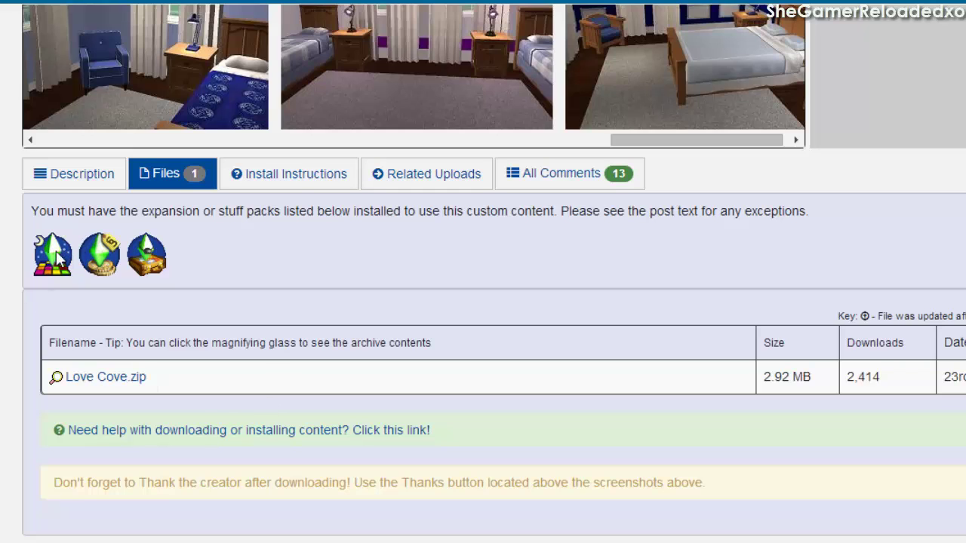
{"action": "mouse_move", "coordinate": [92, 253]}
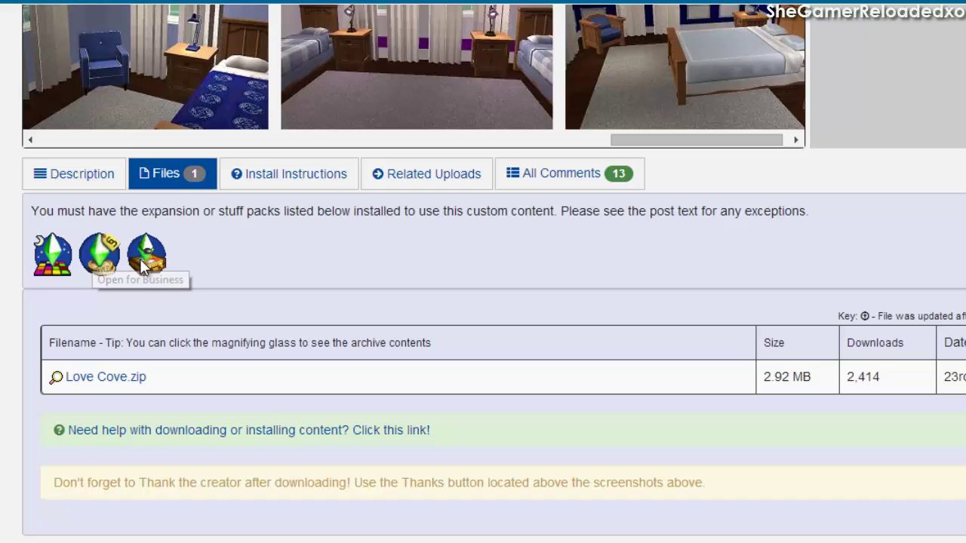
{"action": "mouse_move", "coordinate": [140, 259]}
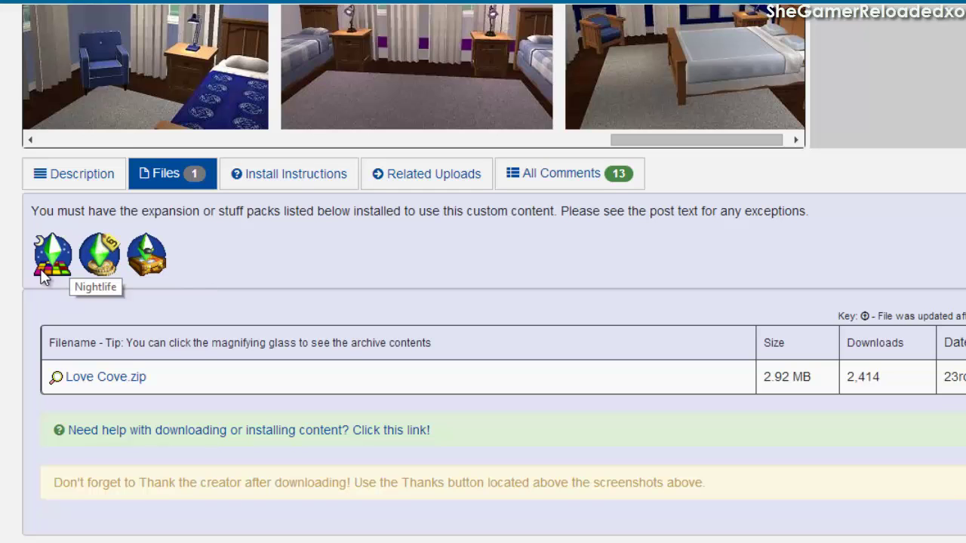
Step: Download Love Cove.zip and show the downloaded archive in its folder
{"action": "left_click", "coordinate": [104, 380]}
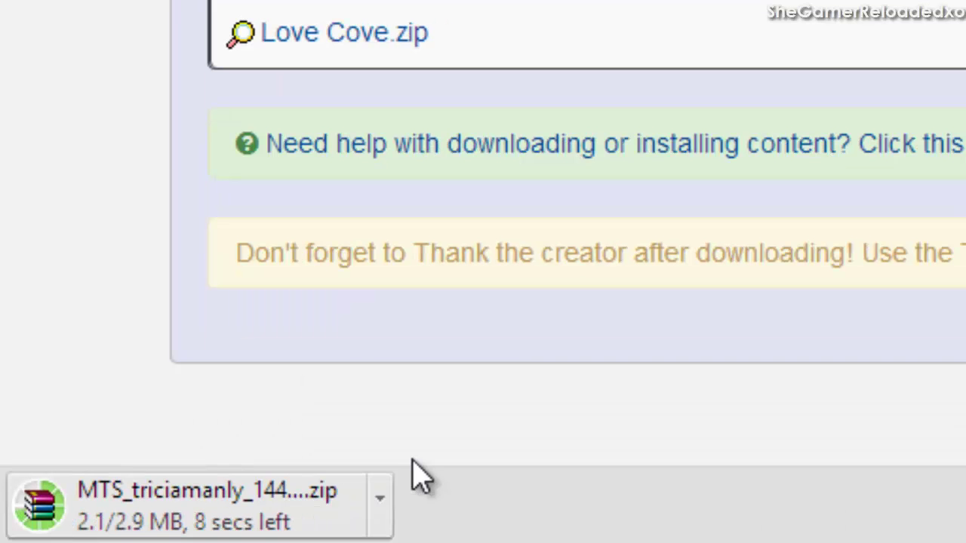
{"action": "left_click", "coordinate": [388, 500]}
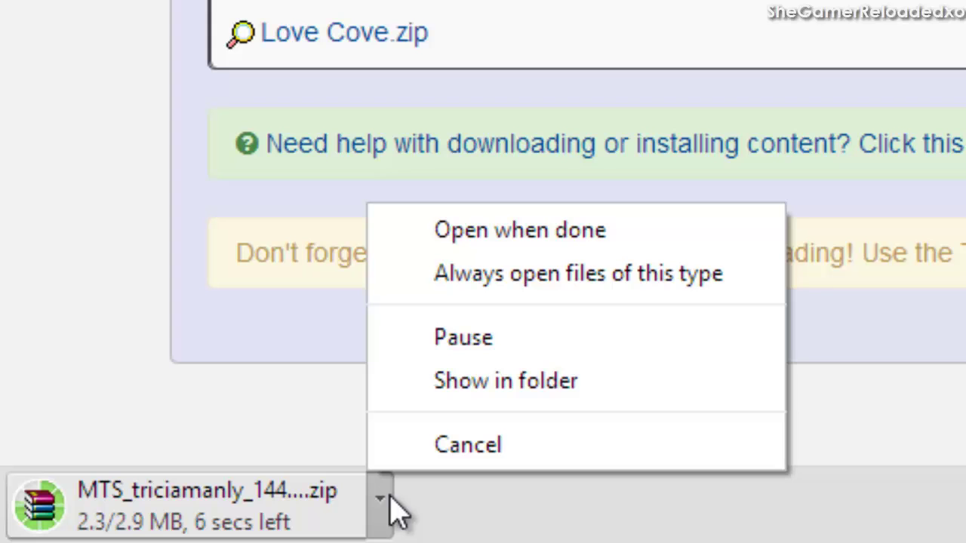
{"action": "left_click", "coordinate": [506, 394]}
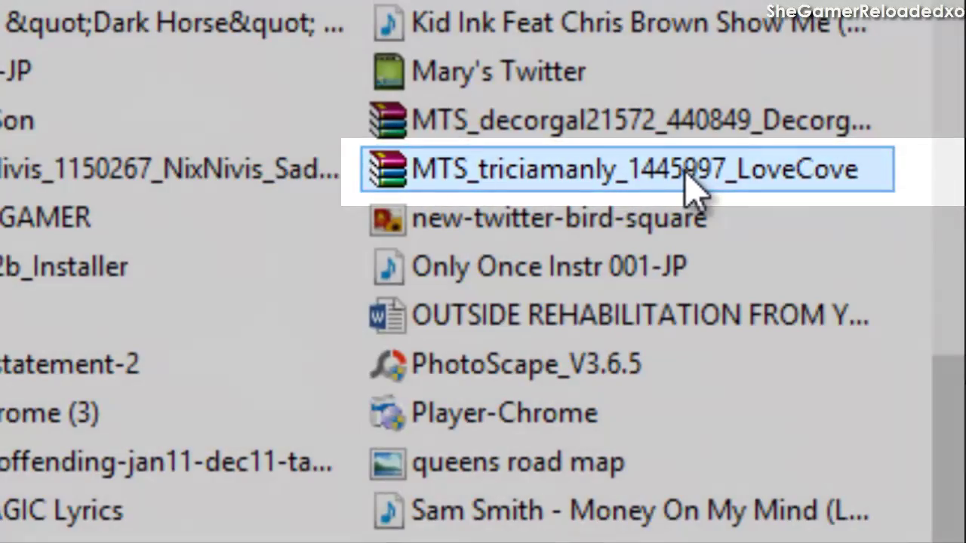
Step: Extract the downloaded Love Cove archive into a folder of the same name and open that folder
{"action": "right_click", "coordinate": [693, 185]}
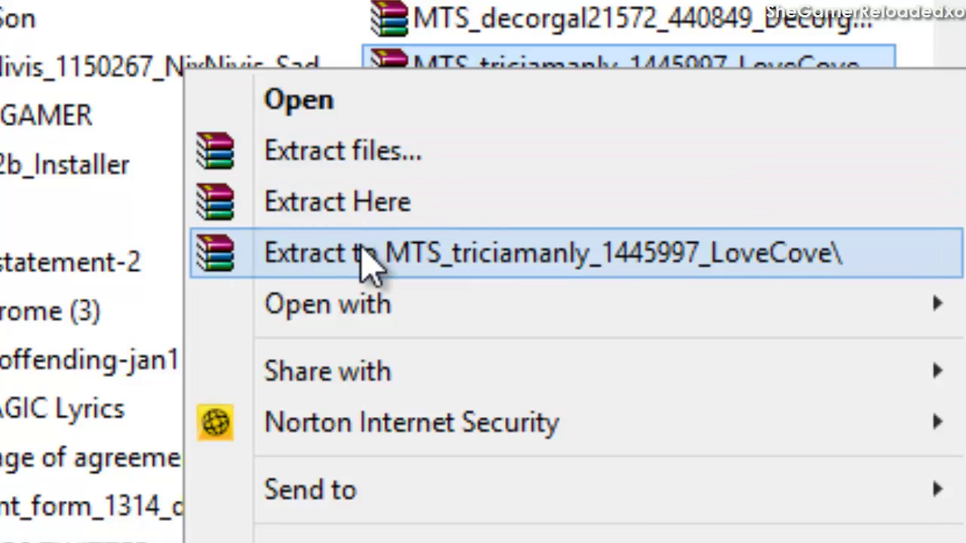
{"action": "left_click", "coordinate": [369, 257]}
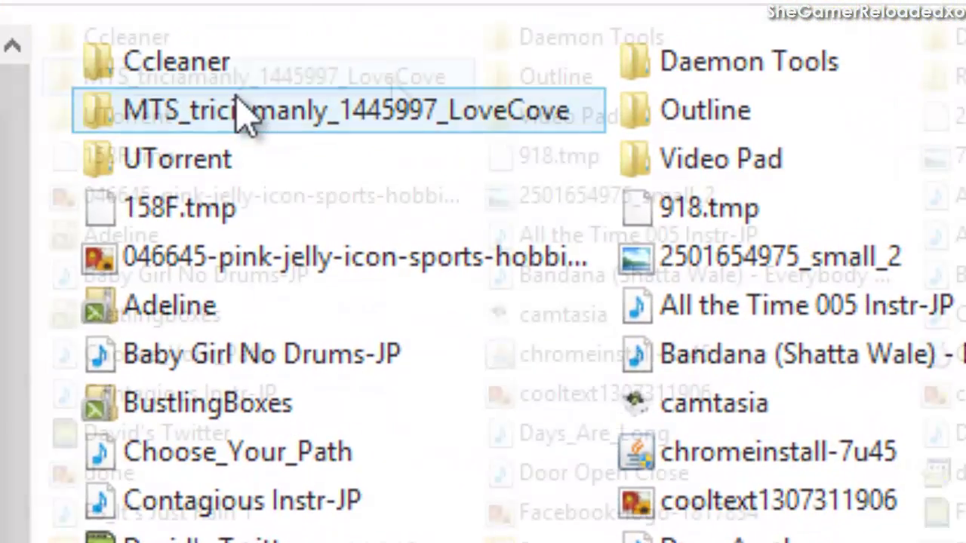
{"action": "left_click", "coordinate": [400, 94]}
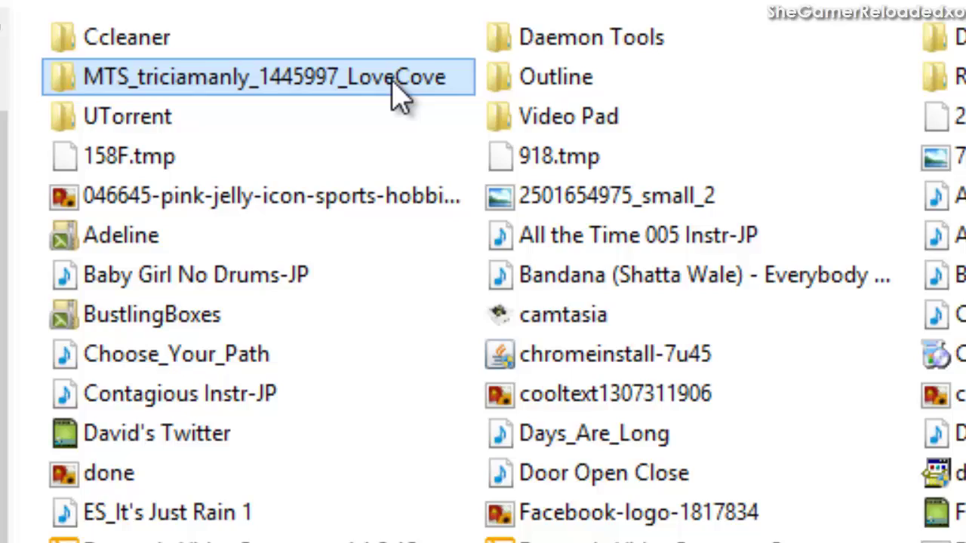
{"action": "double_click", "coordinate": [400, 94]}
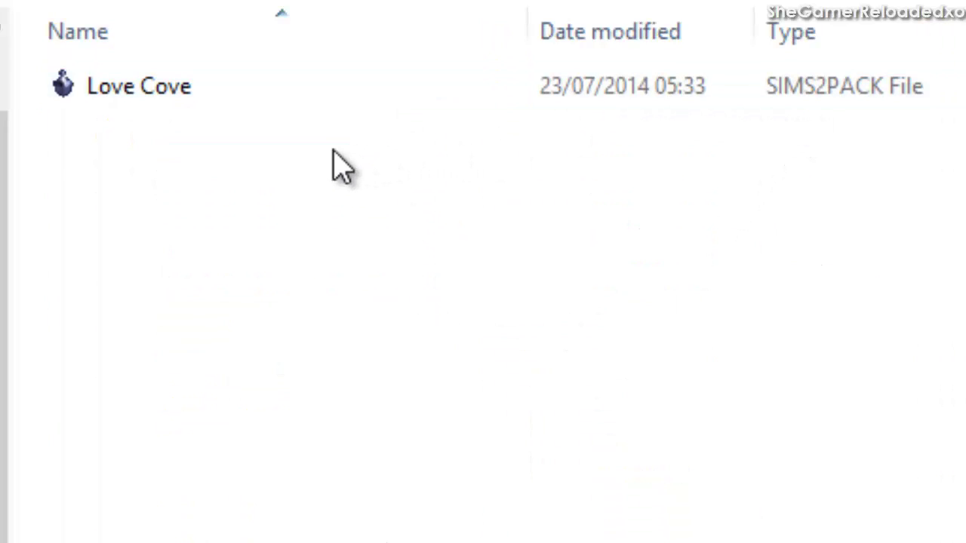
Step: Select the Love Cove Sims2Pack file inside the extracted folder
{"action": "left_click", "coordinate": [191, 95]}
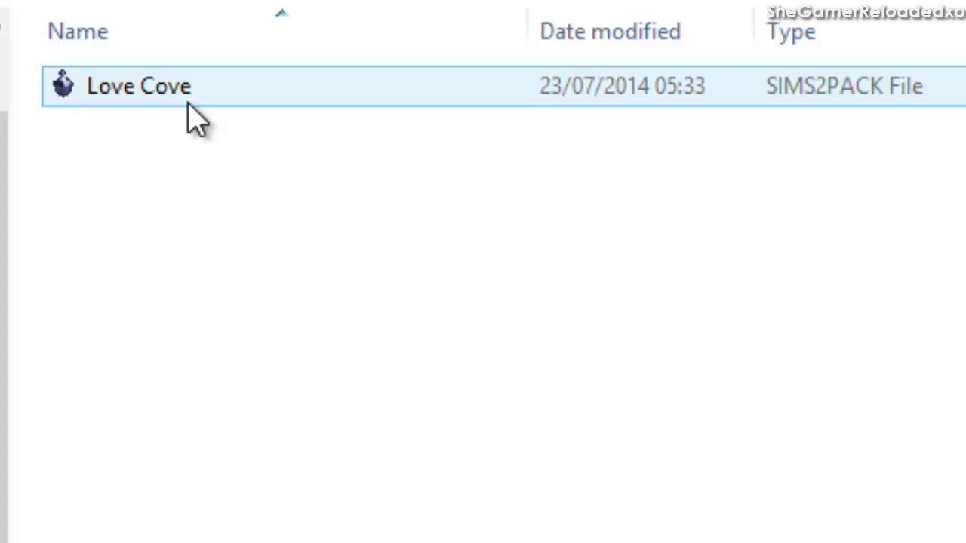
{"action": "left_click", "coordinate": [192, 121]}
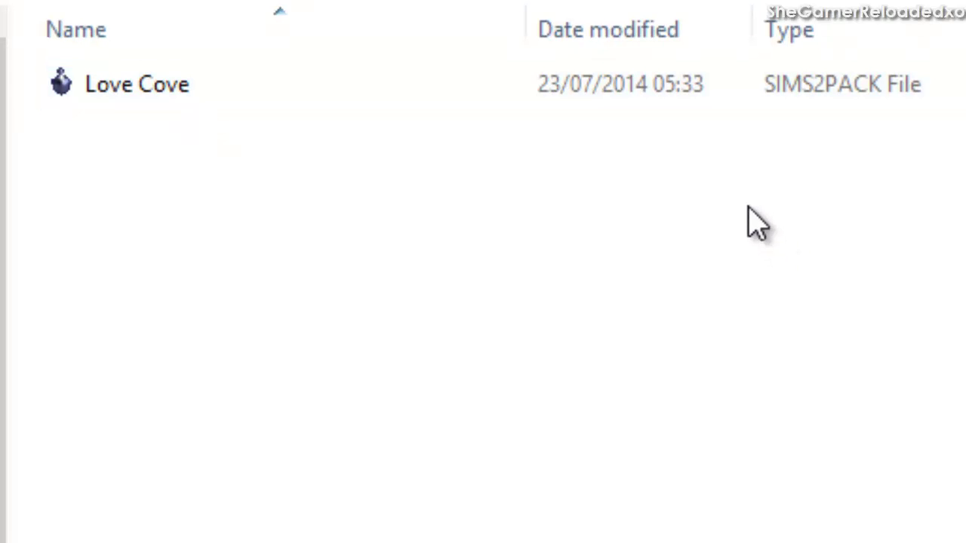
{"action": "left_click", "coordinate": [713, 110]}
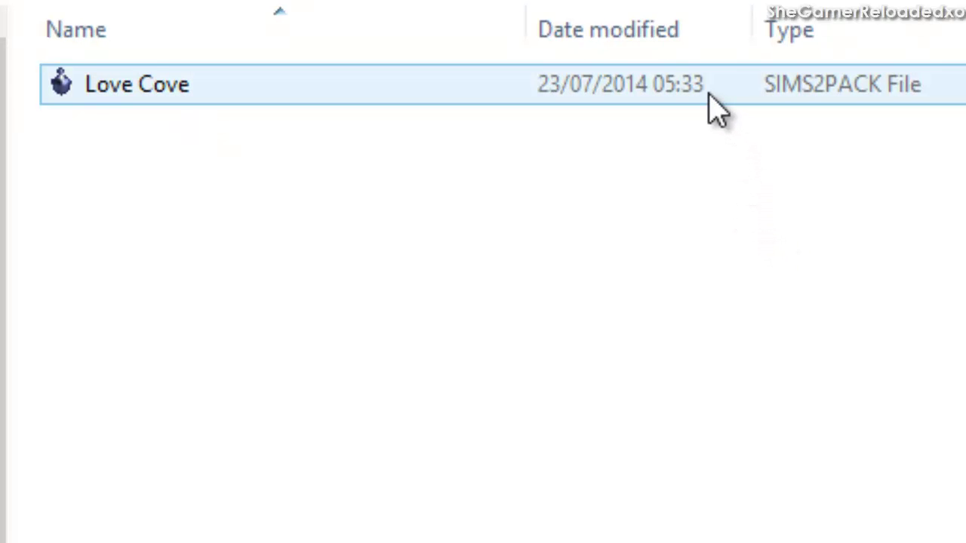
Step: Install the Love Cove Sims2Pack file and start The Sims 2 with custom content enabled
{"action": "double_click", "coordinate": [713, 110]}
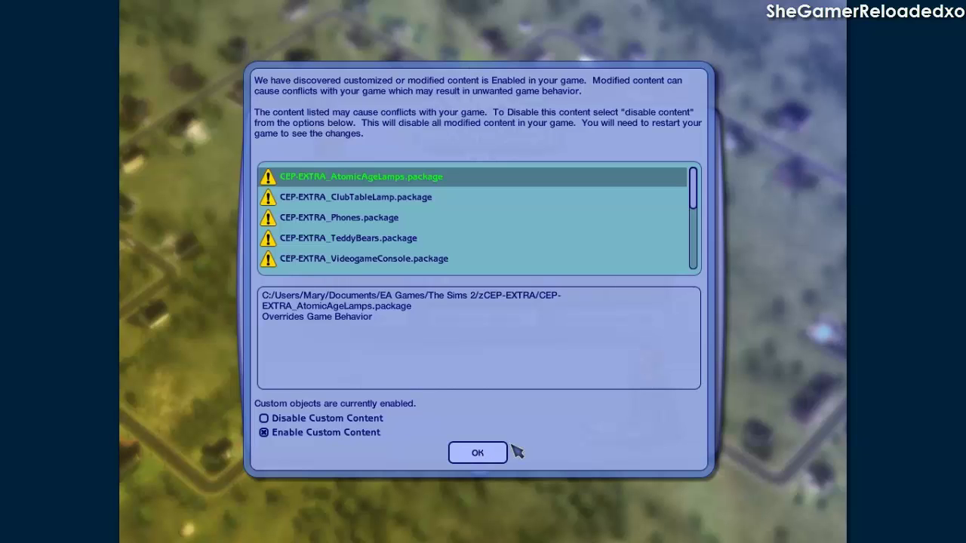
{"action": "key", "text": "Return"}
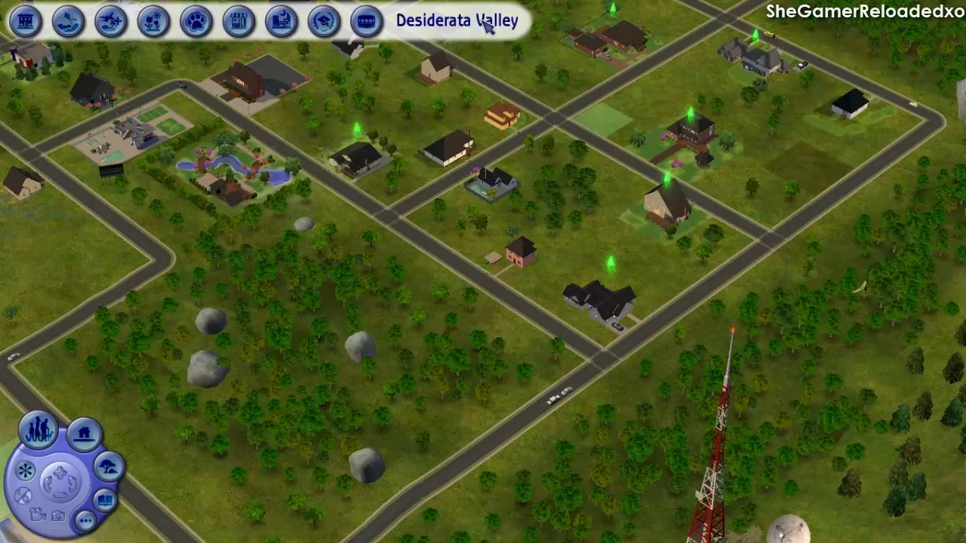
Step: Place the Love Cove house from the Lots & Houses Bin beside the road bend below the small houses in Desiderata Valley
{"action": "left_click", "coordinate": [85, 438]}
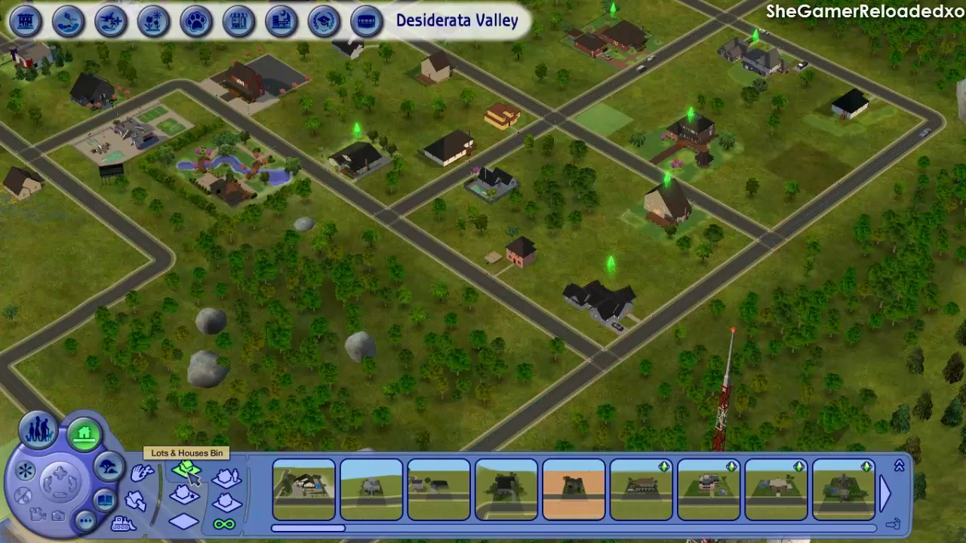
{"action": "left_click", "coordinate": [317, 509]}
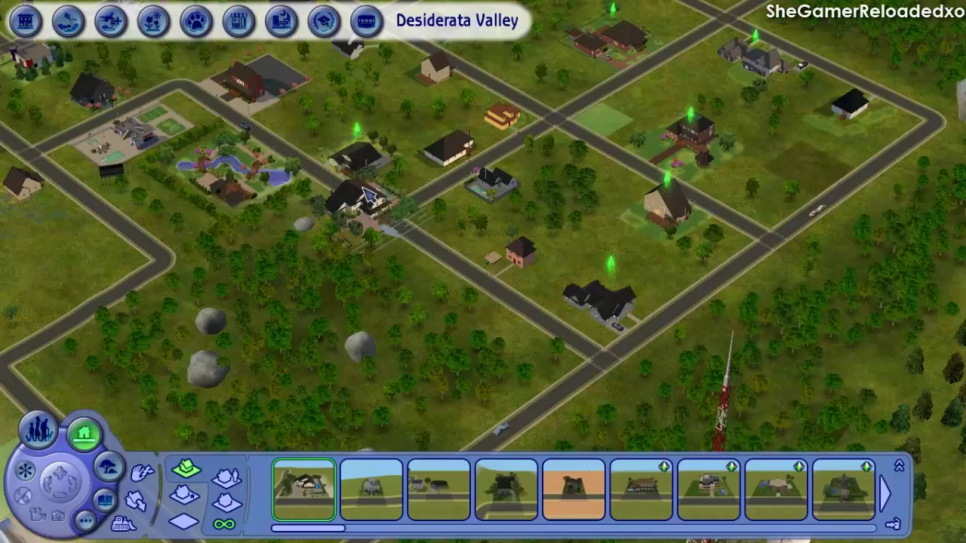
{"action": "key", "text": "Left"}
{"action": "key", "text": "Up"}
{"action": "key", "text": "Up"}
{"action": "key", "text": "Left"}
{"action": "key", "text": "Right"}
{"action": "key", "text": "Left"}
{"action": "key", "text": "Up"}
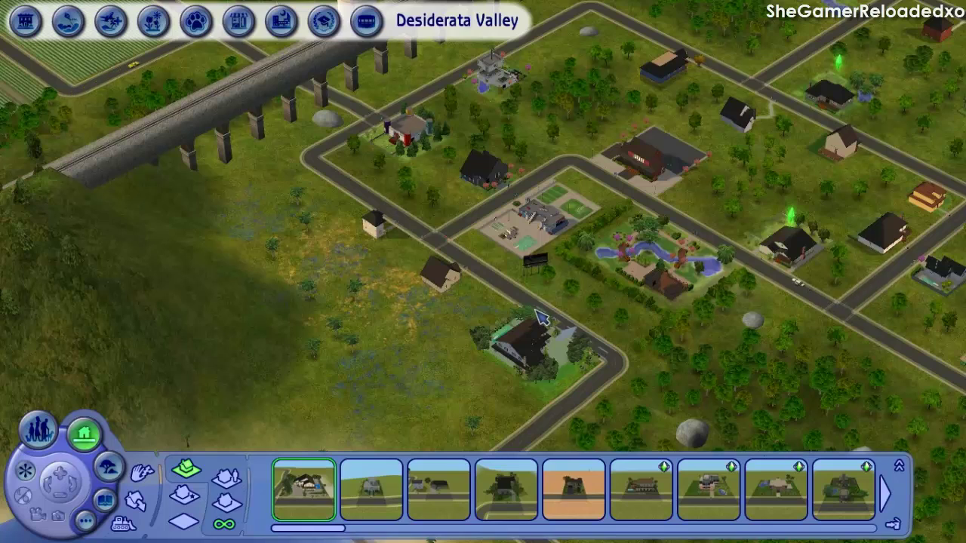
{"action": "left_click", "coordinate": [540, 322]}
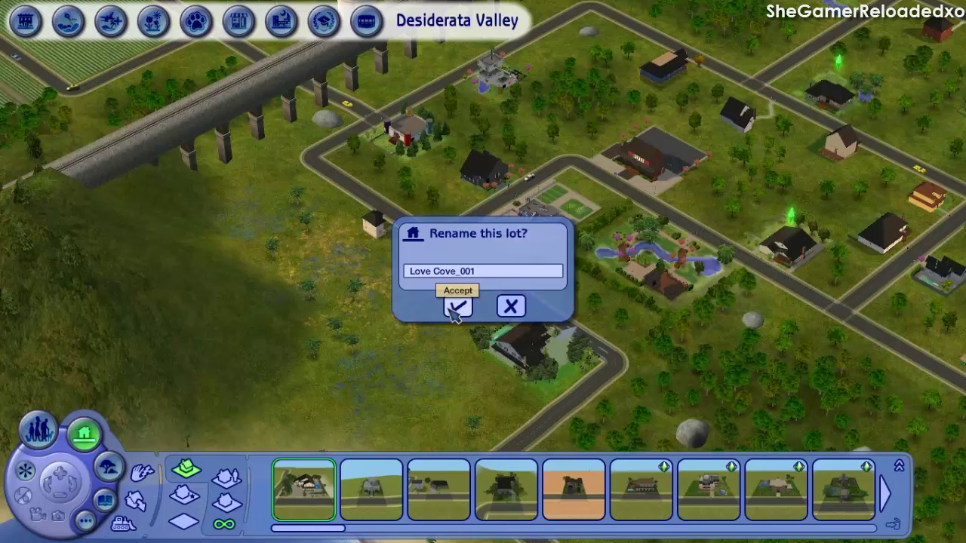
Step: Rename the placed lot as Love Cove, removing the _001 suffix
{"action": "left_click_drag", "start_coordinate": [487, 271], "coordinate": [456, 271]}
{"action": "key", "text": "BackSpace"}
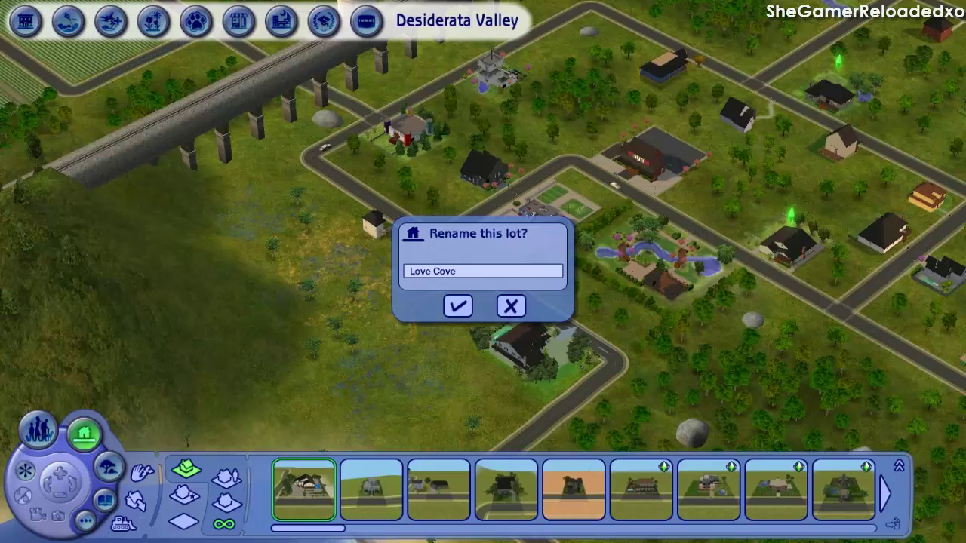
{"action": "key", "text": "Return"}
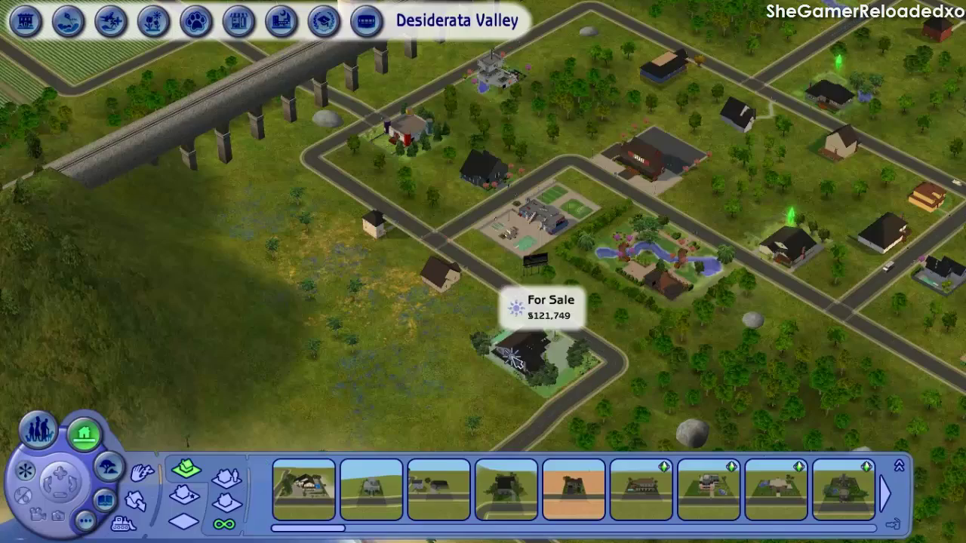
Step: Enter the placed Love Cove lot and examine the house's exterior, driveway and front garden
{"action": "left_click", "coordinate": [581, 368]}
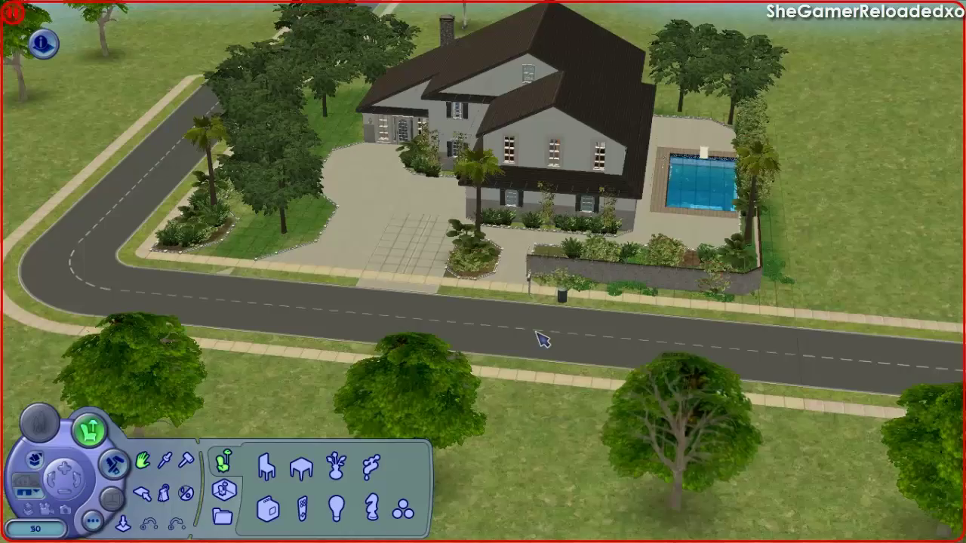
{"action": "scroll", "coordinate": [596, 261], "scroll_direction": "up", "scroll_amount": 2}
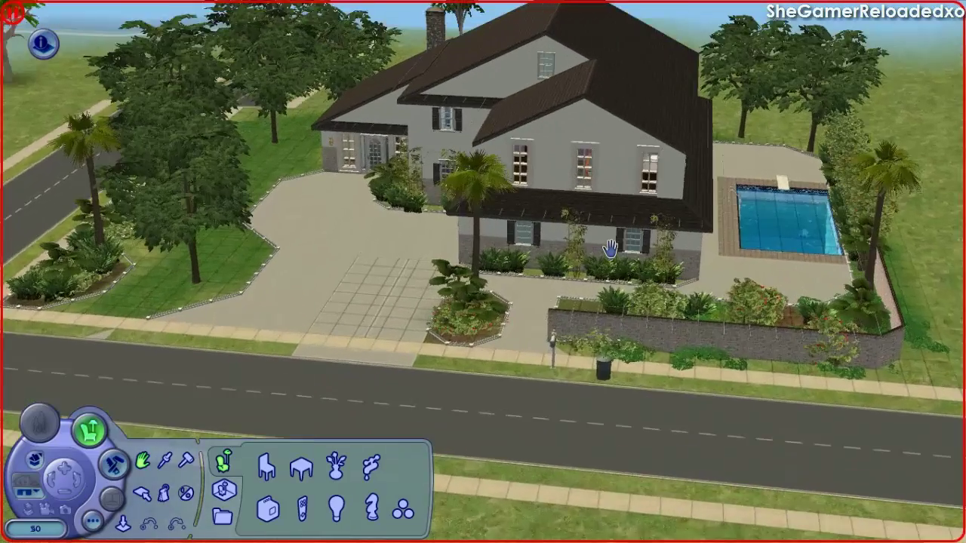
{"action": "scroll", "coordinate": [617, 257], "scroll_direction": "up", "scroll_amount": 2}
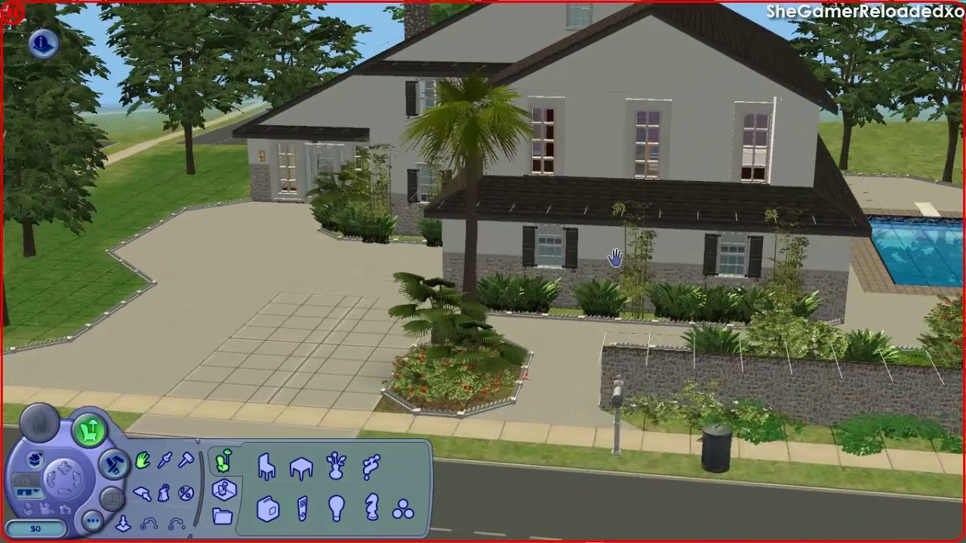
{"action": "scroll", "coordinate": [618, 265], "scroll_direction": "down", "scroll_amount": 2}
{"action": "scroll", "coordinate": [550, 287], "scroll_direction": "up", "scroll_amount": 3}
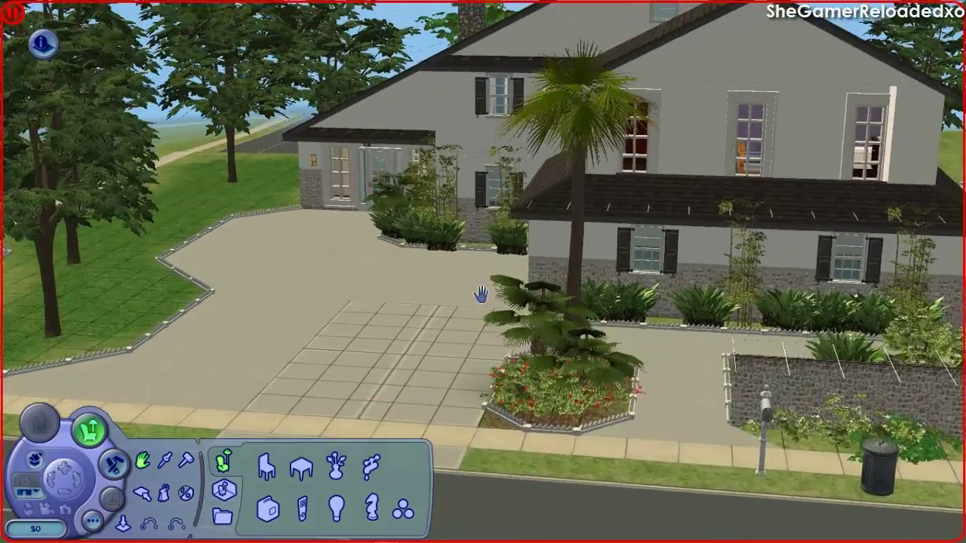
{"action": "key", "text": "Left"}
{"action": "scroll", "coordinate": [449, 298], "scroll_direction": "up", "scroll_amount": 3}
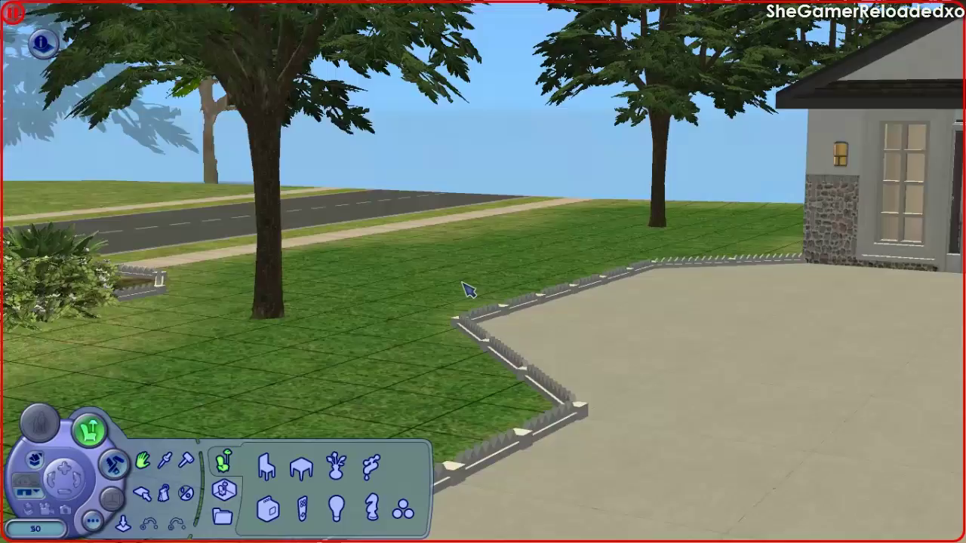
{"action": "key", "text": "Right"}
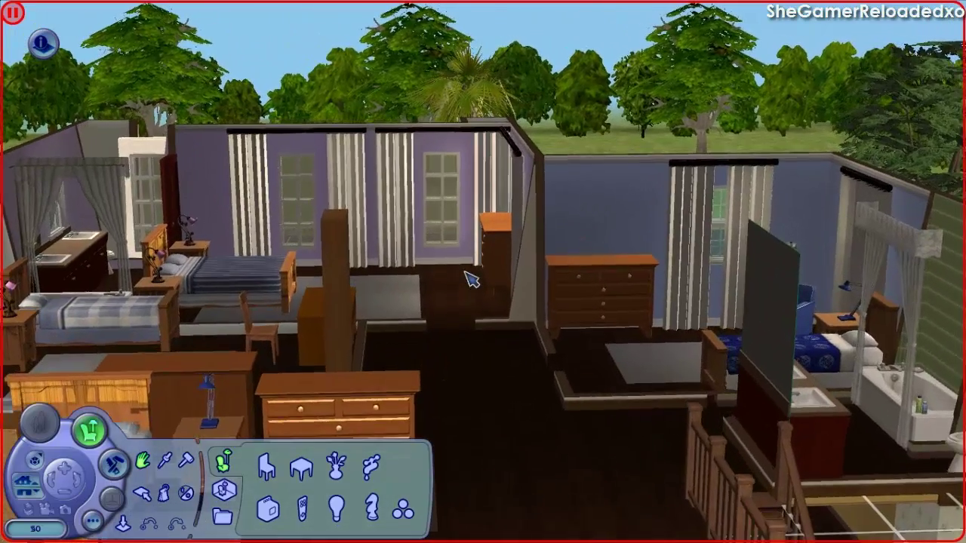
Step: Show the house's ground floor and examine its kitchen, living areas, garage and pool from several sides
{"action": "scroll", "coordinate": [460, 276], "scroll_direction": "down", "scroll_amount": 2}
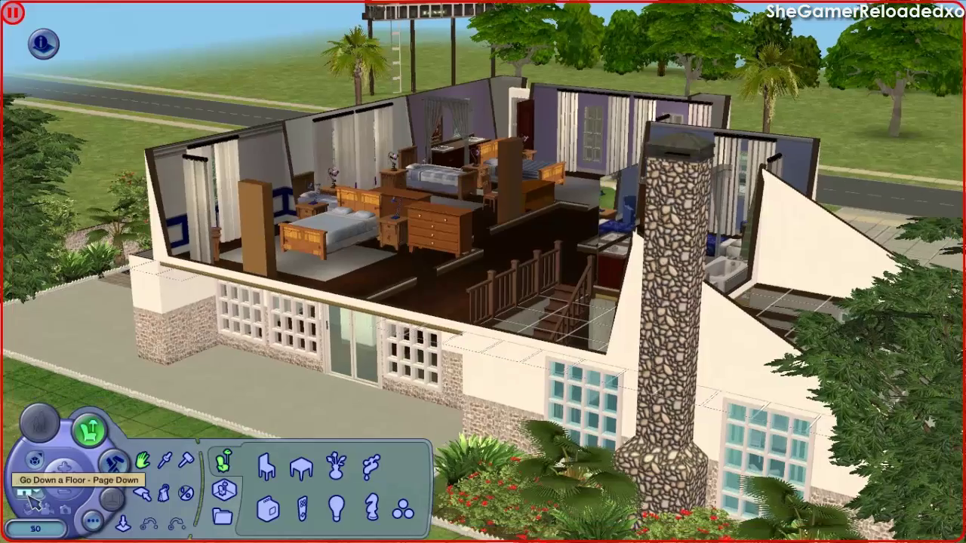
{"action": "left_click", "coordinate": [30, 498]}
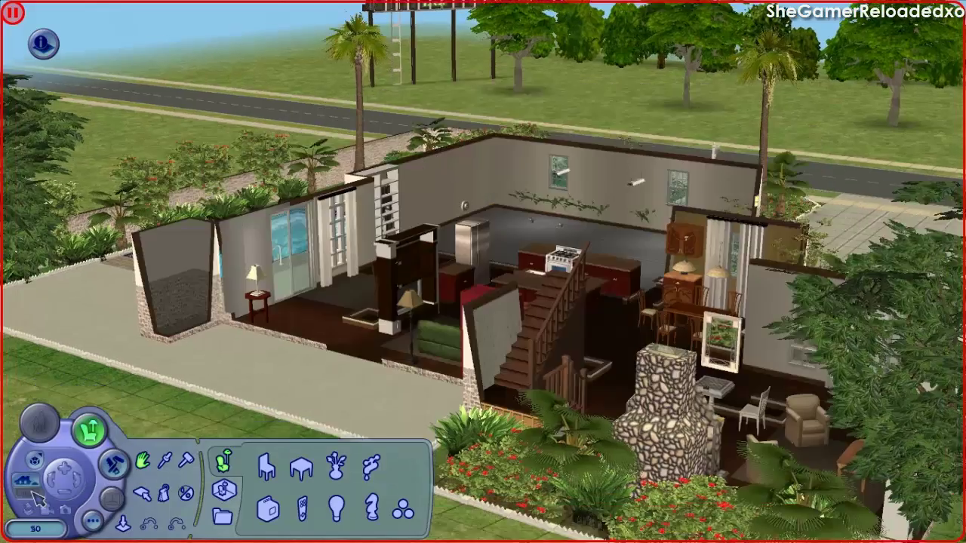
{"action": "key", "text": "Right"}
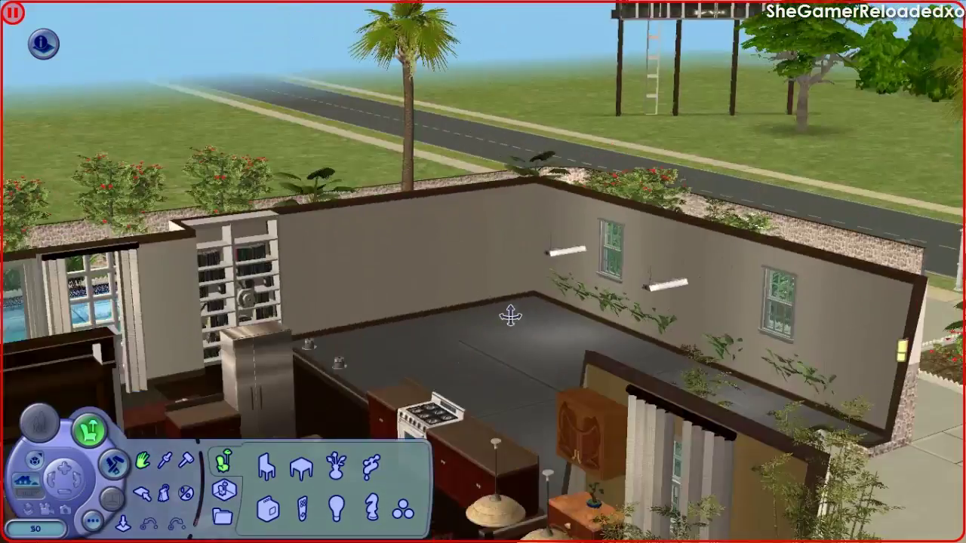
{"action": "key", "text": "Left"}
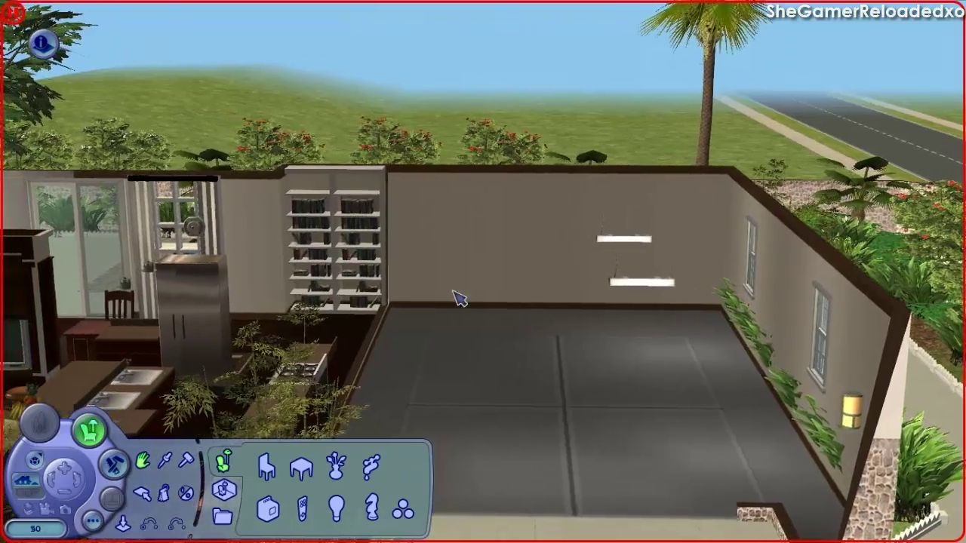
{"action": "key", "text": "Right"}
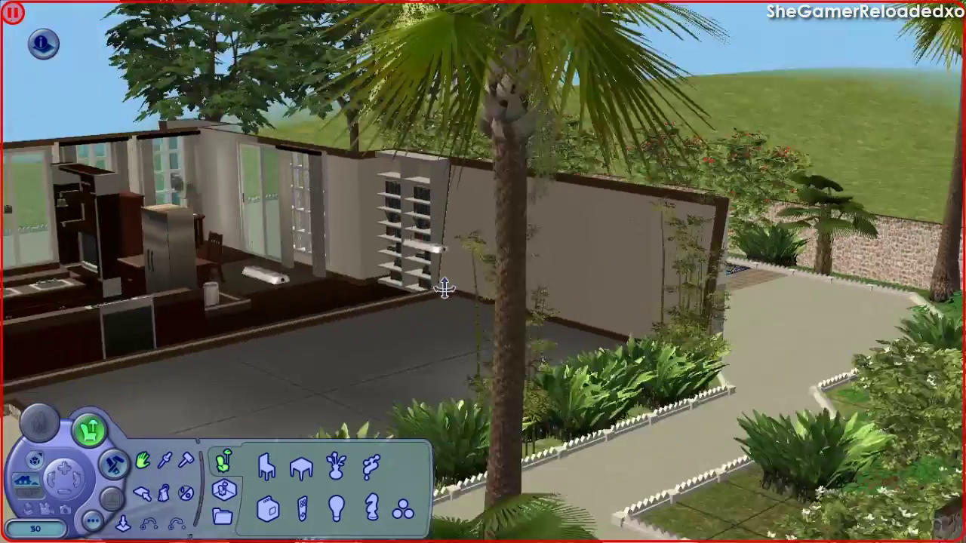
{"action": "key", "text": "Up"}
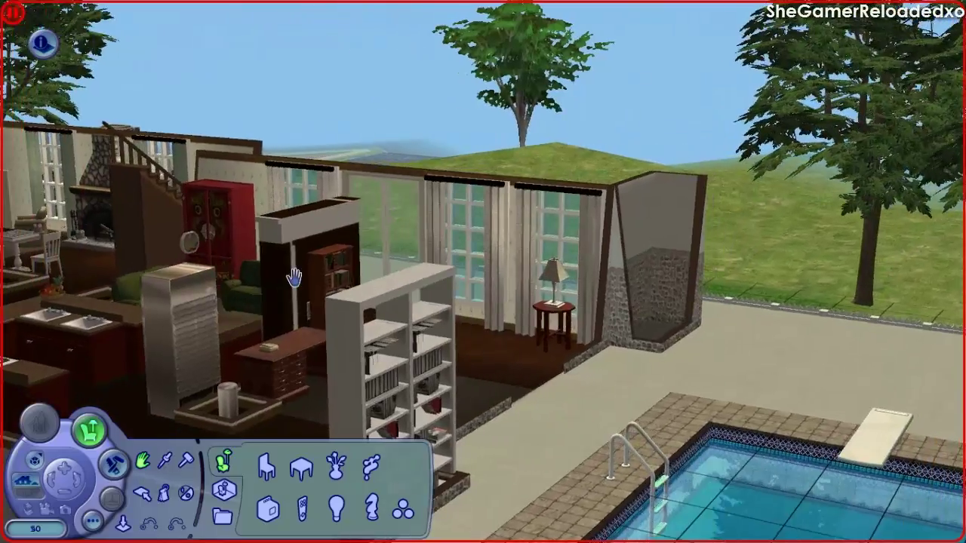
{"action": "key", "text": "Down"}
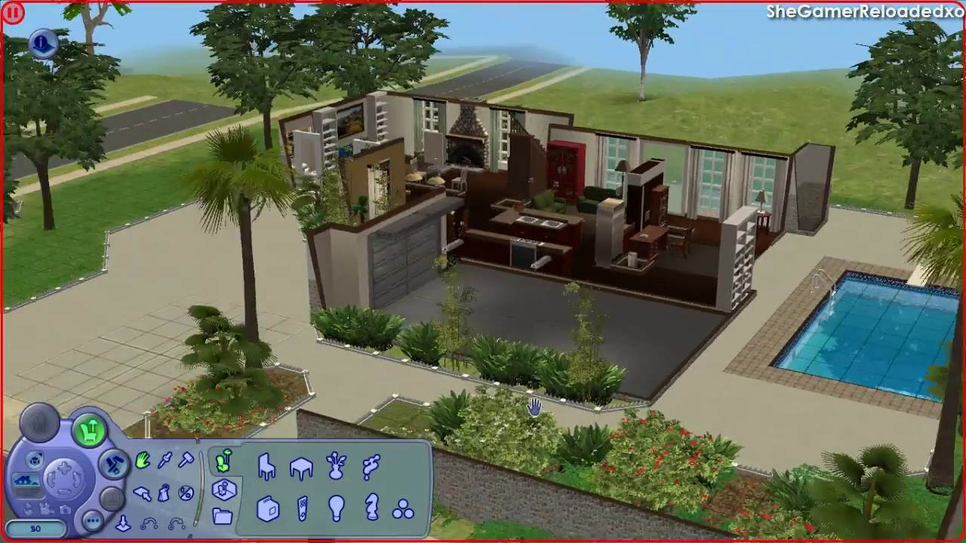
{"action": "key", "text": "comma"}
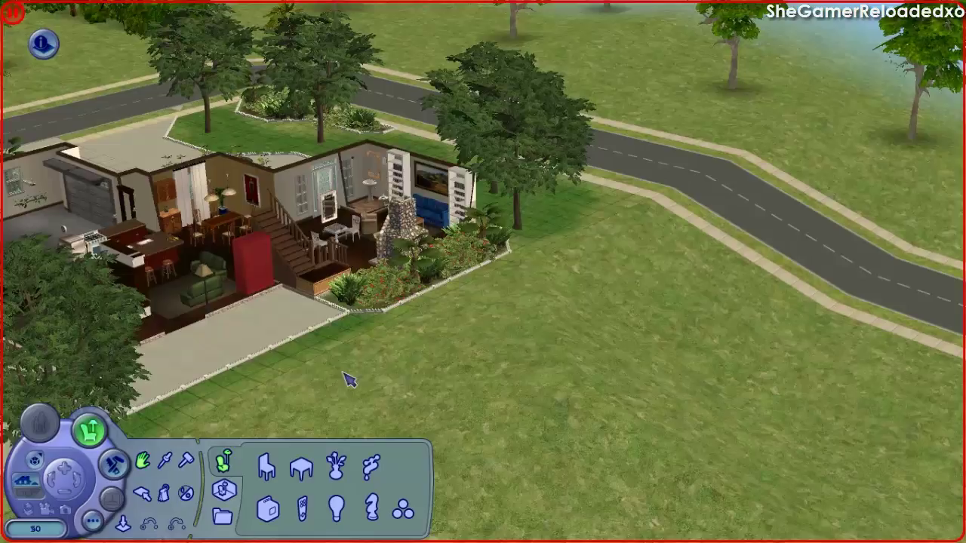